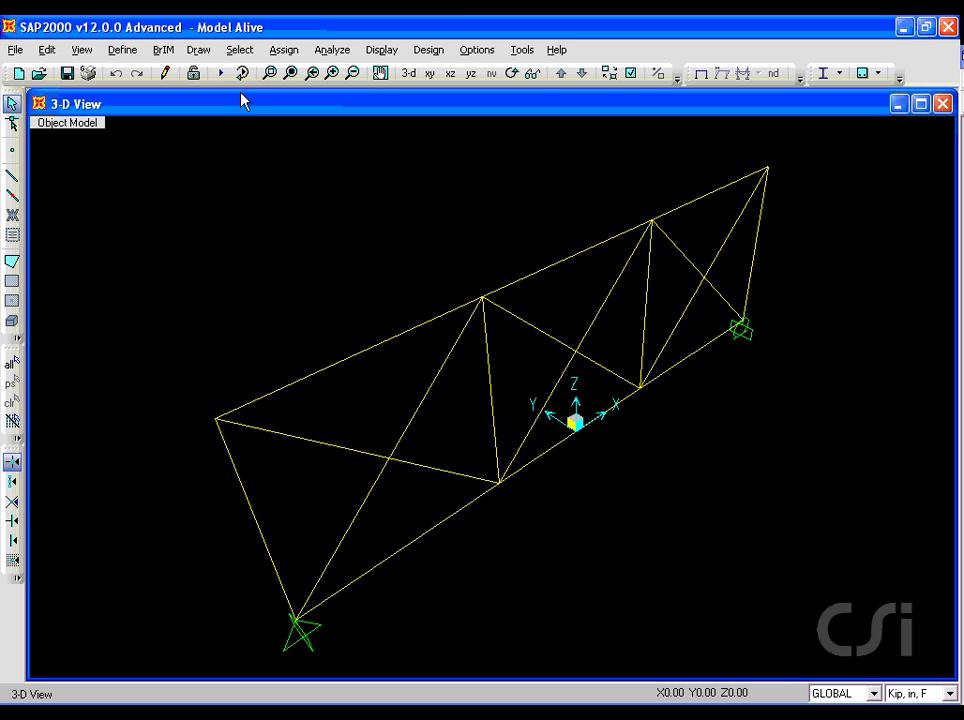
- Show the truss in the XZ plane view and switch on Model Alive
left_click(450, 74)
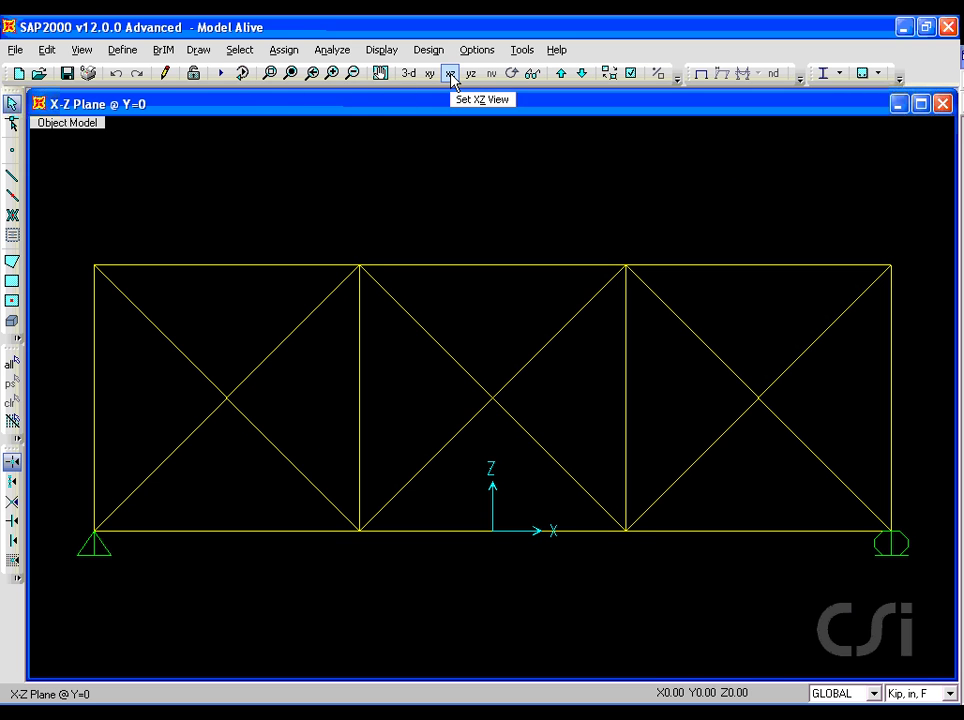
left_click(243, 76)
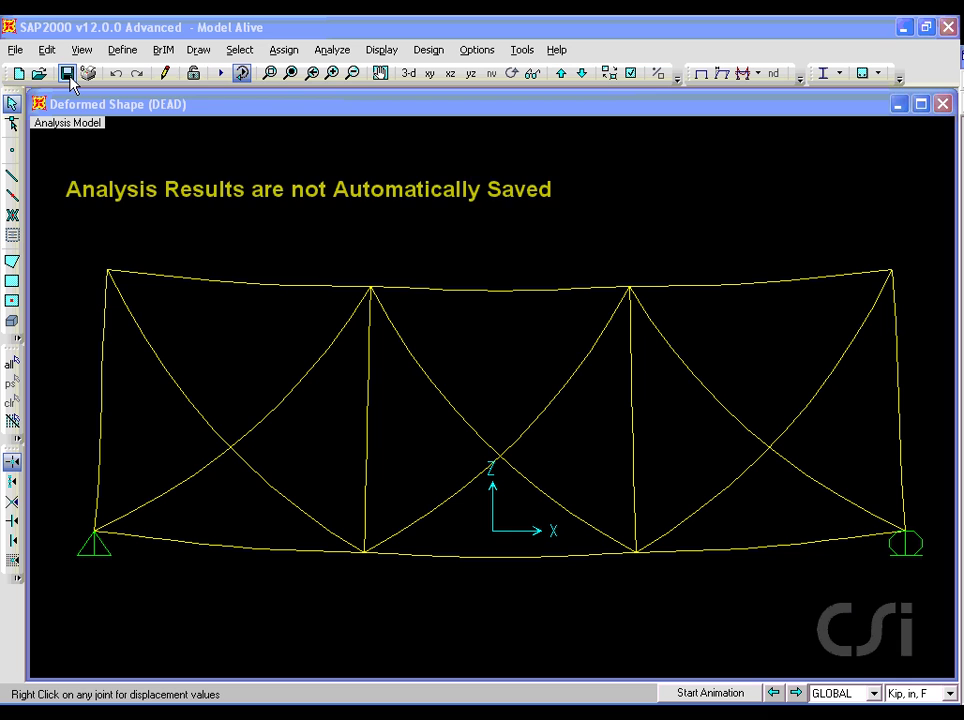
- Delete the middle bay's diagonal that runs from its upper-left joint to its lower-right joint
left_click(46, 50)
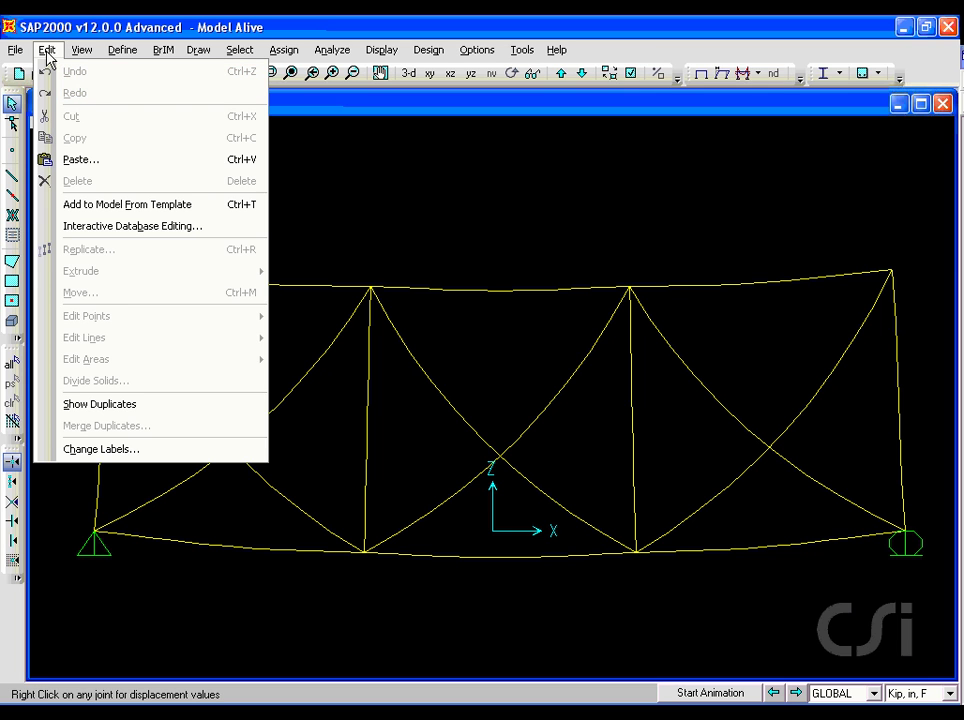
left_click(405, 216)
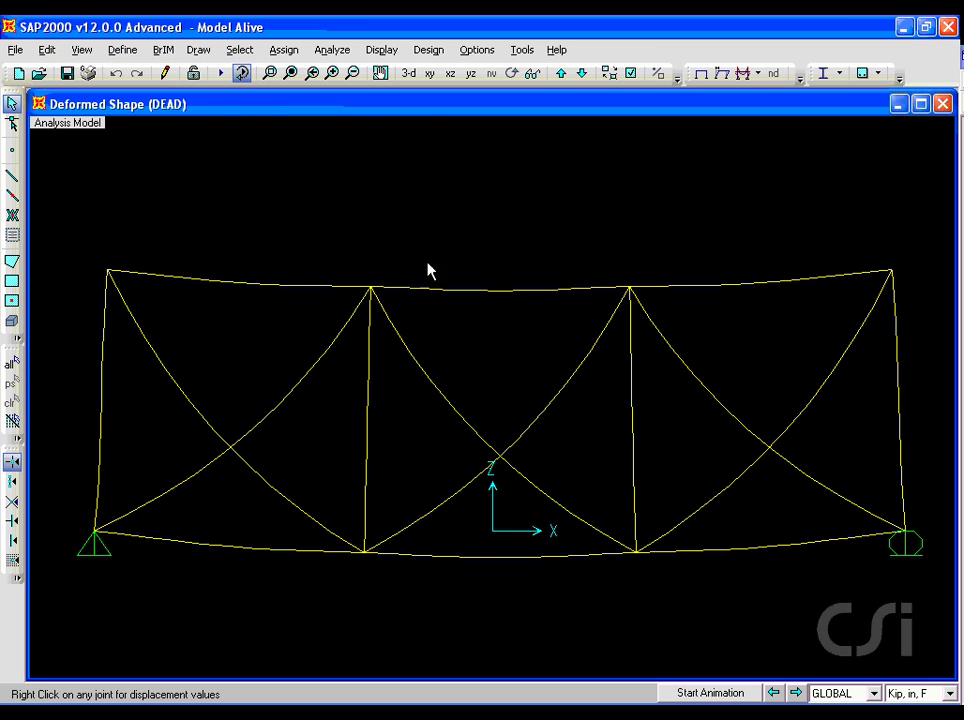
left_click_drag(474, 347, 401, 412)
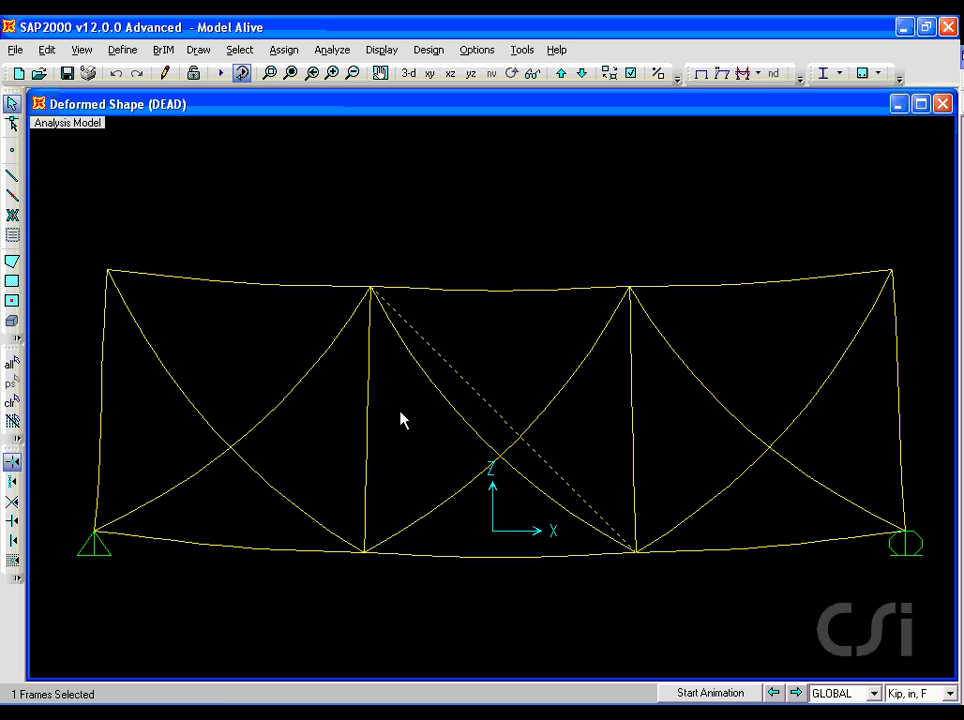
left_click(46, 49)
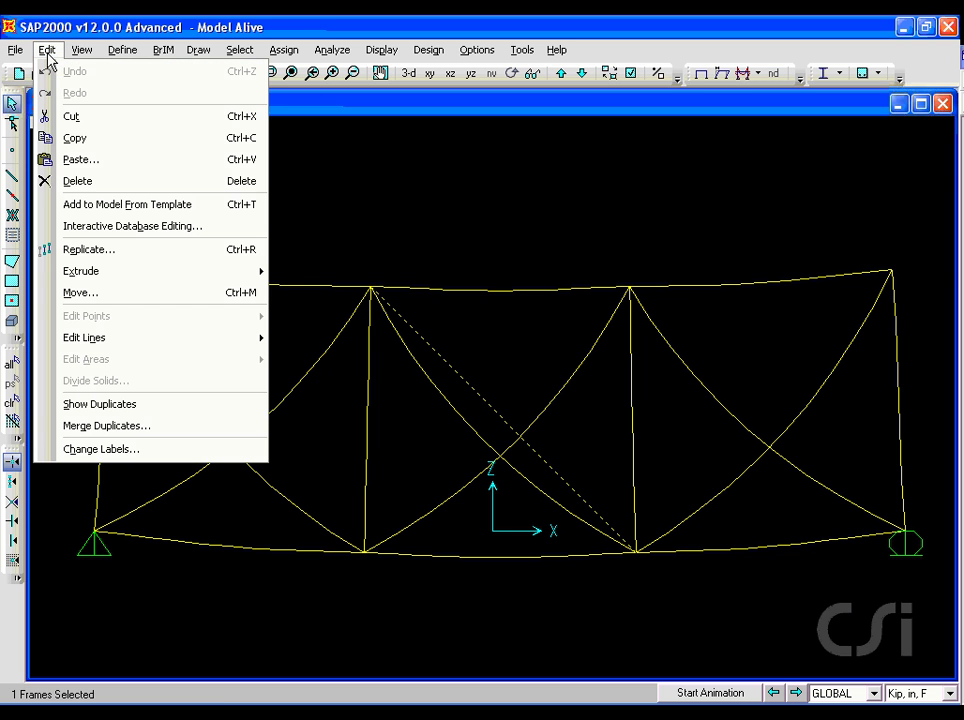
left_click(110, 185)
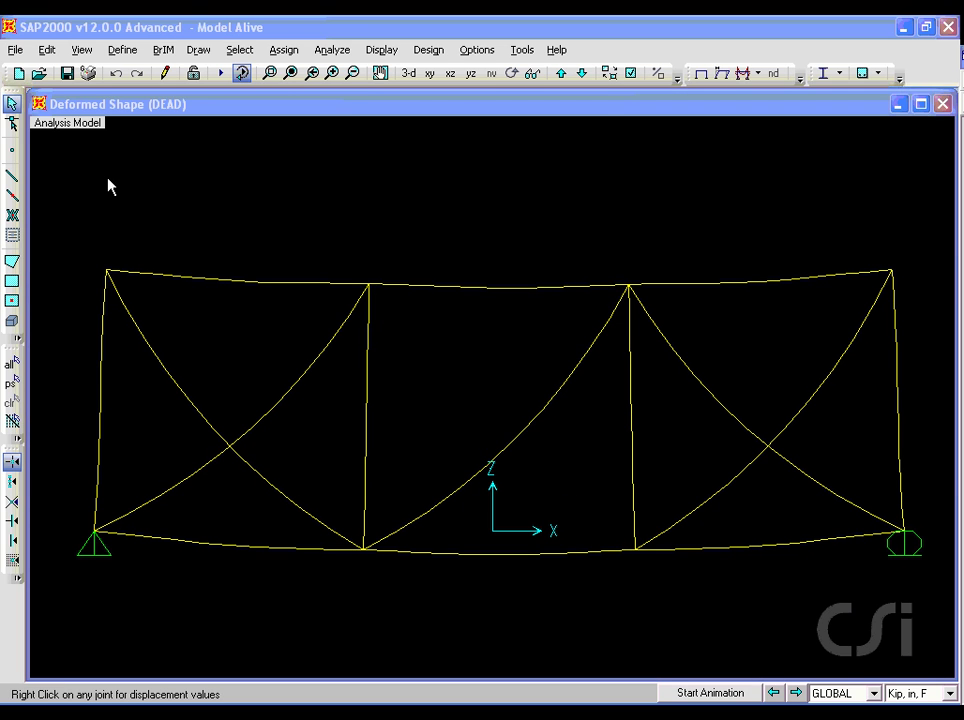
- Display the frames' axial force as a filled diagram for the DEAD case with automatic scaling
left_click(381, 49)
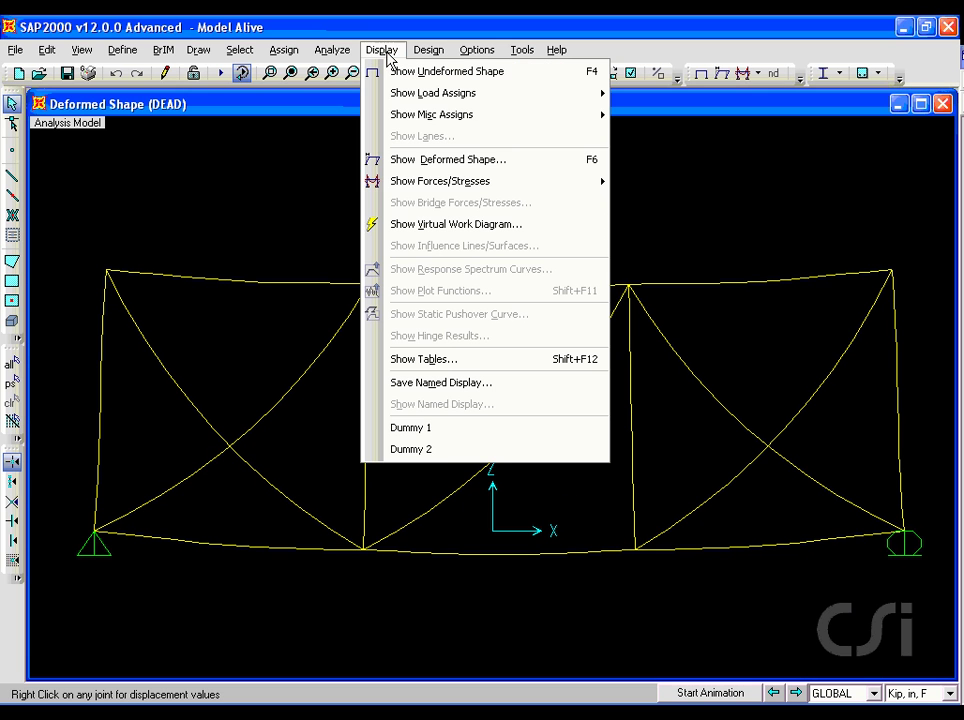
mouse_move(592, 183)
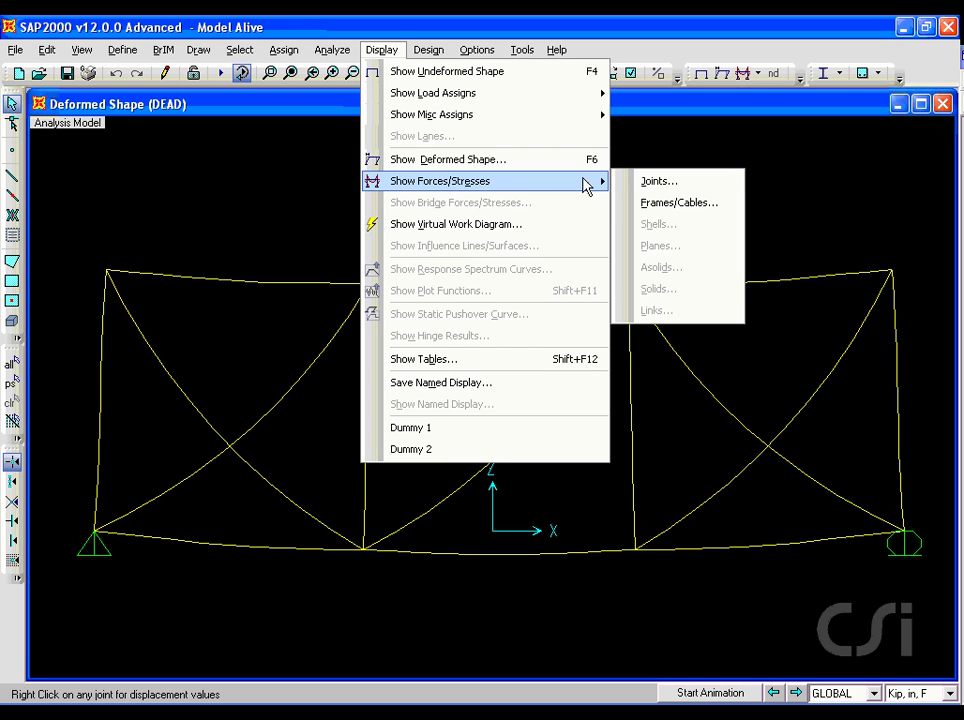
left_click(663, 211)
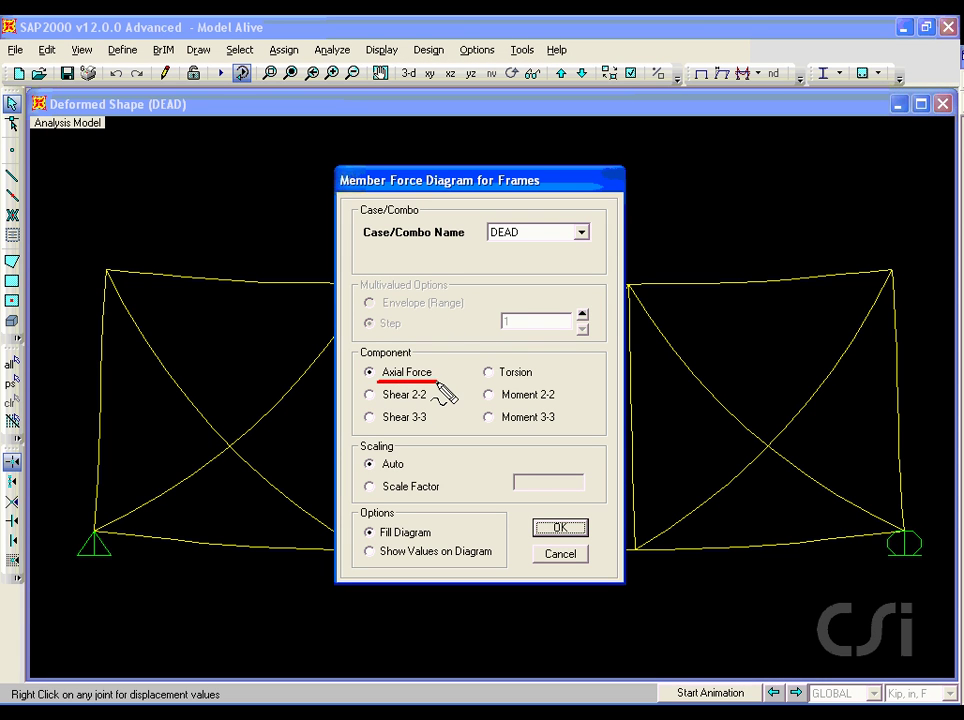
left_click(559, 529)
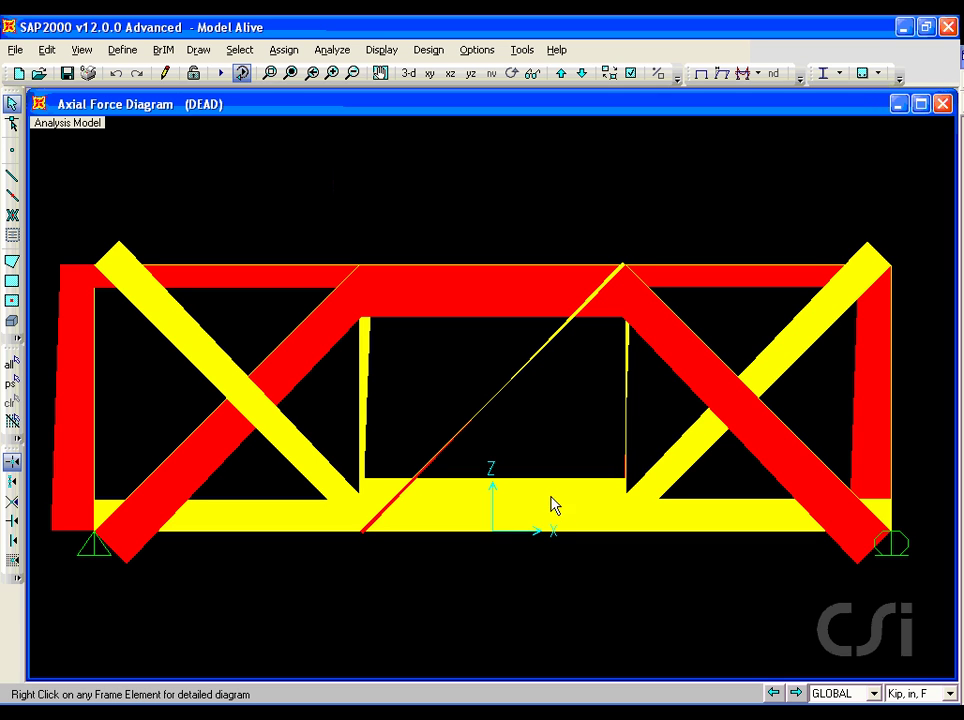
- Delete the right bay's diagonal that runs from its upper-left joint down to the roller support
left_click_drag(735, 318, 682, 362)
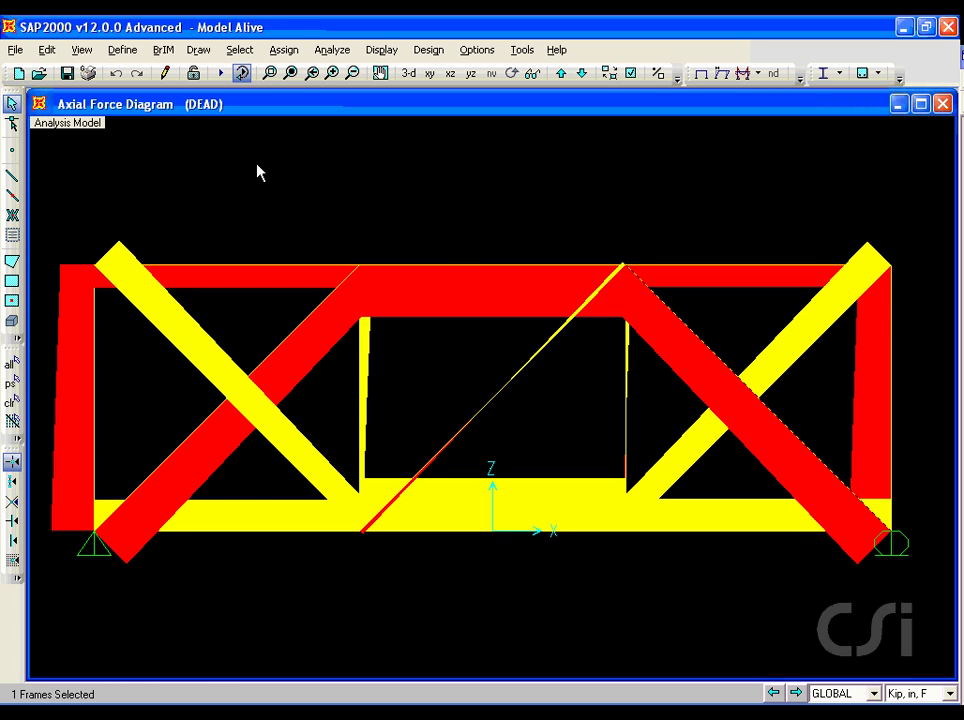
left_click(47, 50)
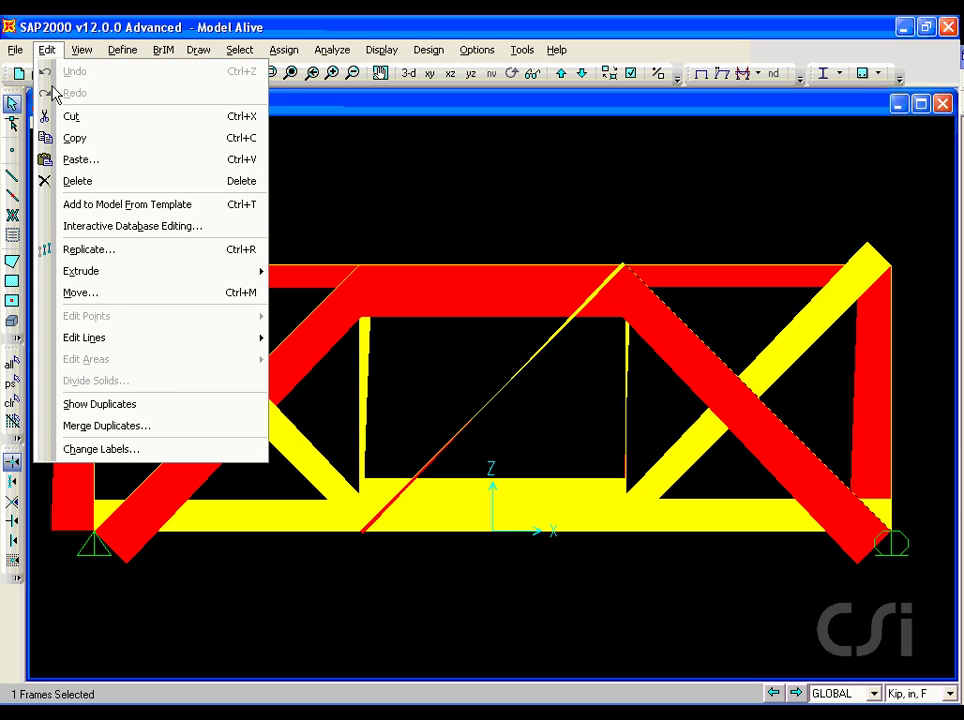
left_click(101, 183)
key("F5")
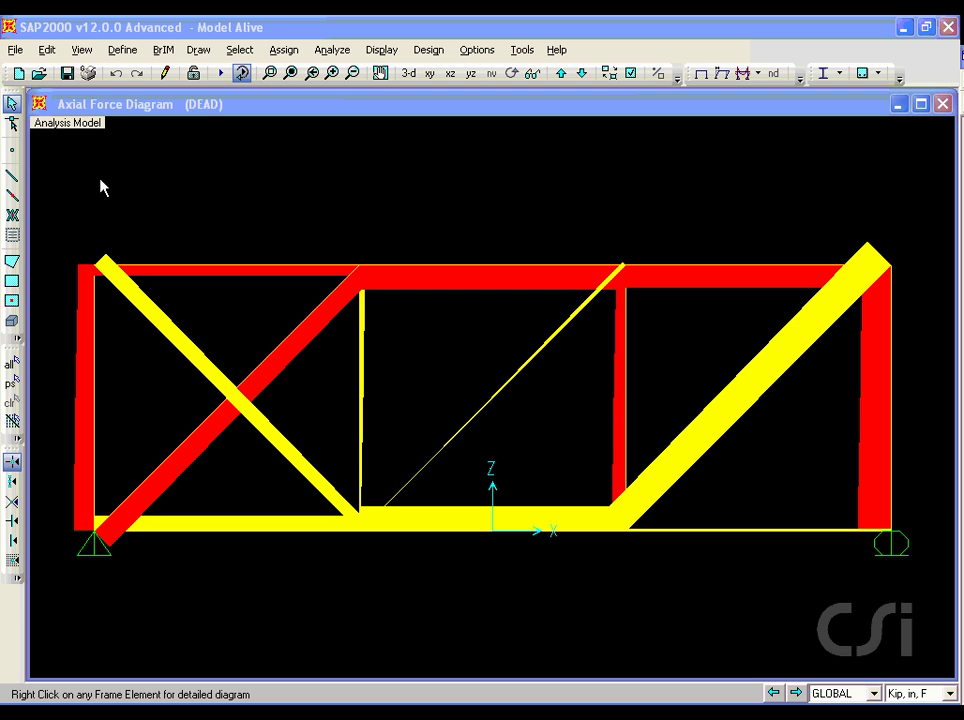
- Draw a straight FSEC1 frame from the roller support joint to the middle bay's upper-left joint, with continuous moment releases
left_click(12, 177)
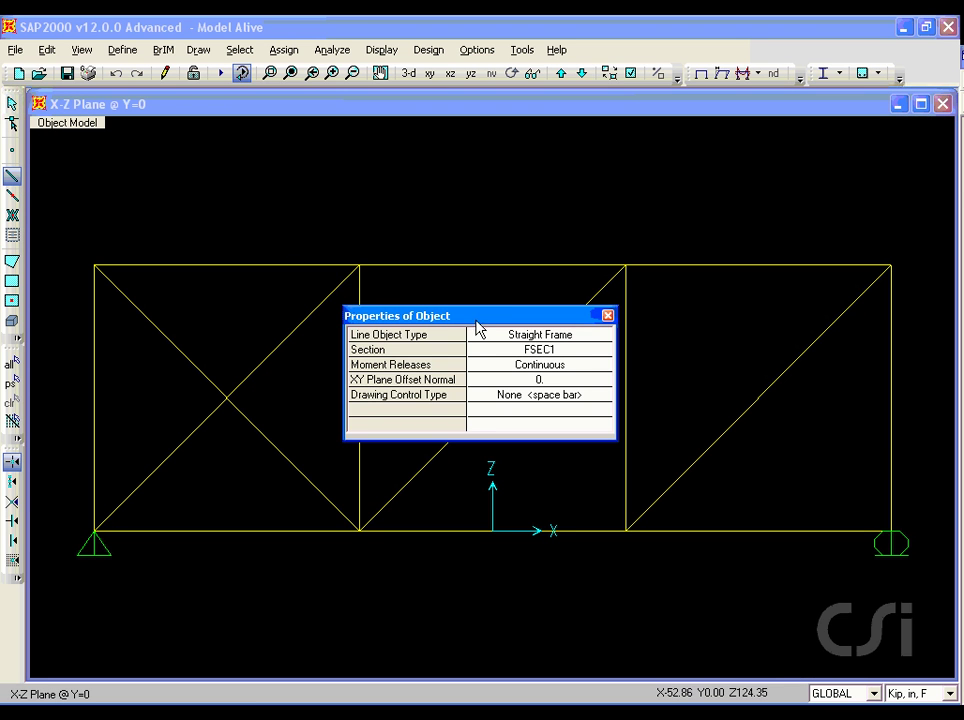
left_click_drag(481, 322, 534, 133)
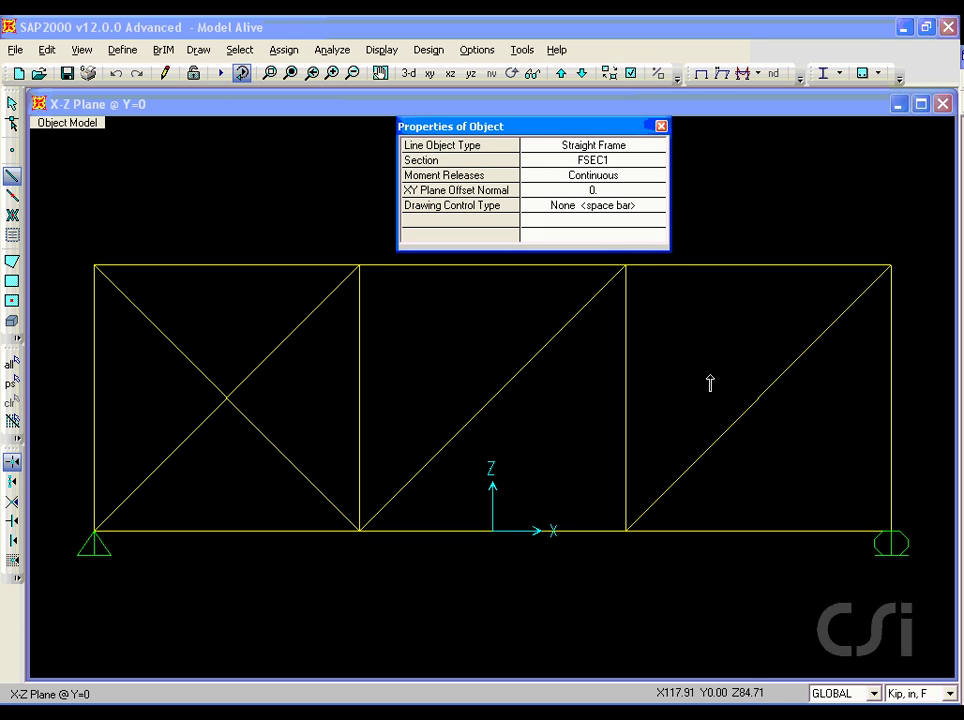
left_click(891, 530)
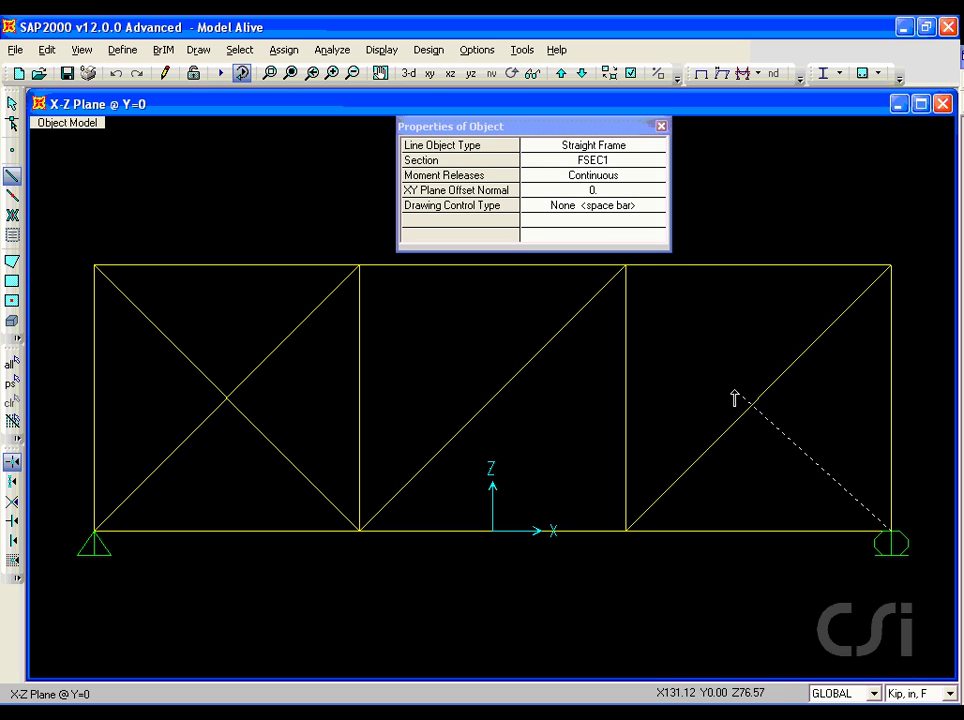
left_click(359, 265)
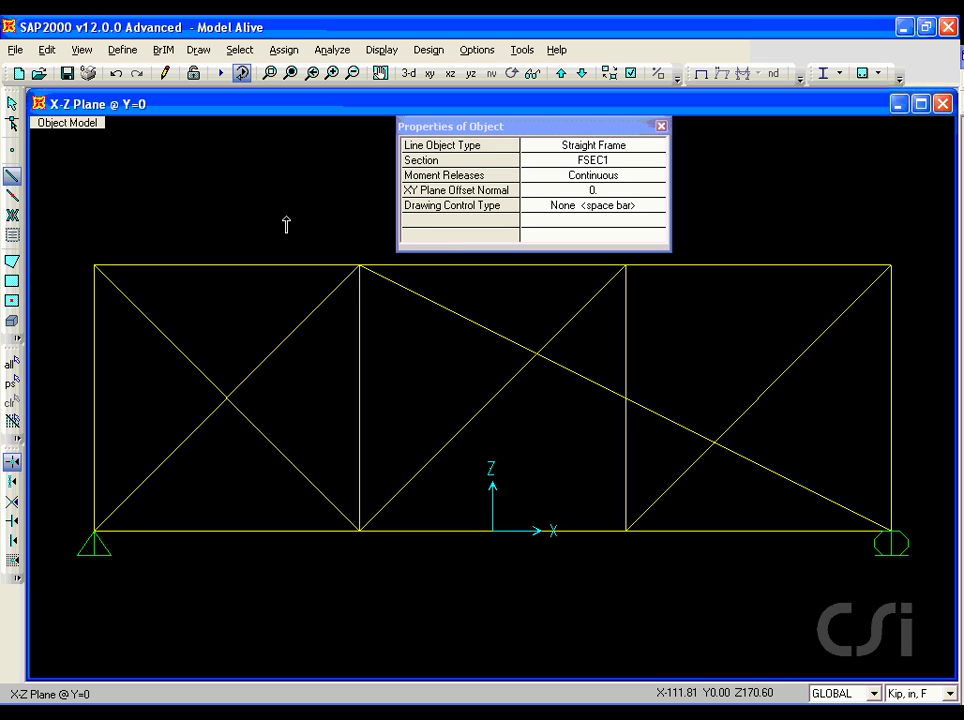
left_click(14, 106)
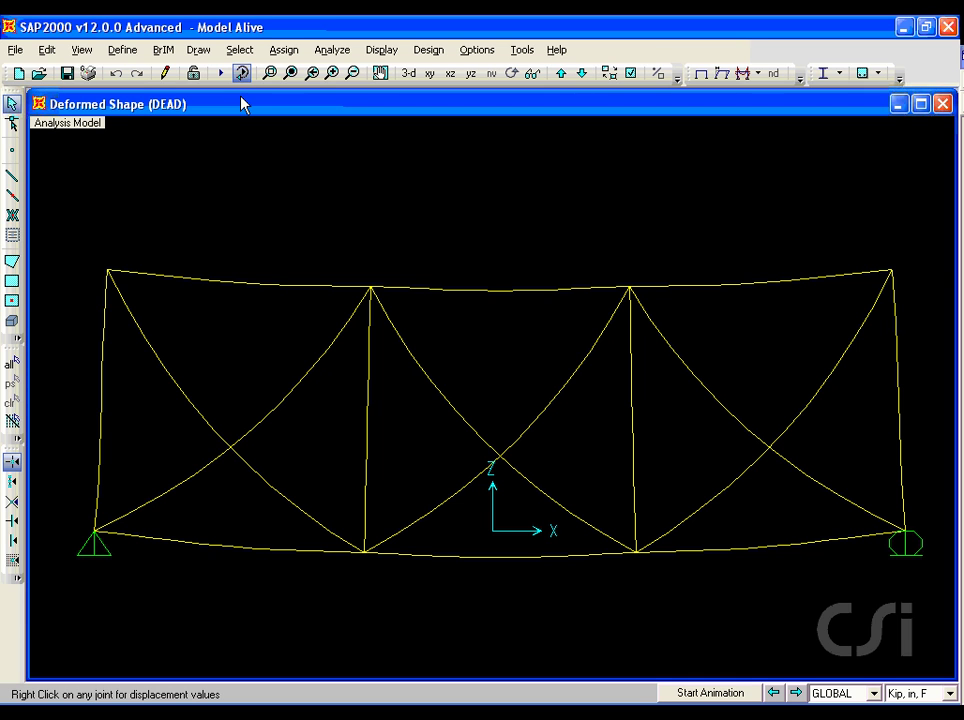
- Open the Object Connectivity table under Connectivity Data for interactive database editing
left_click(47, 50)
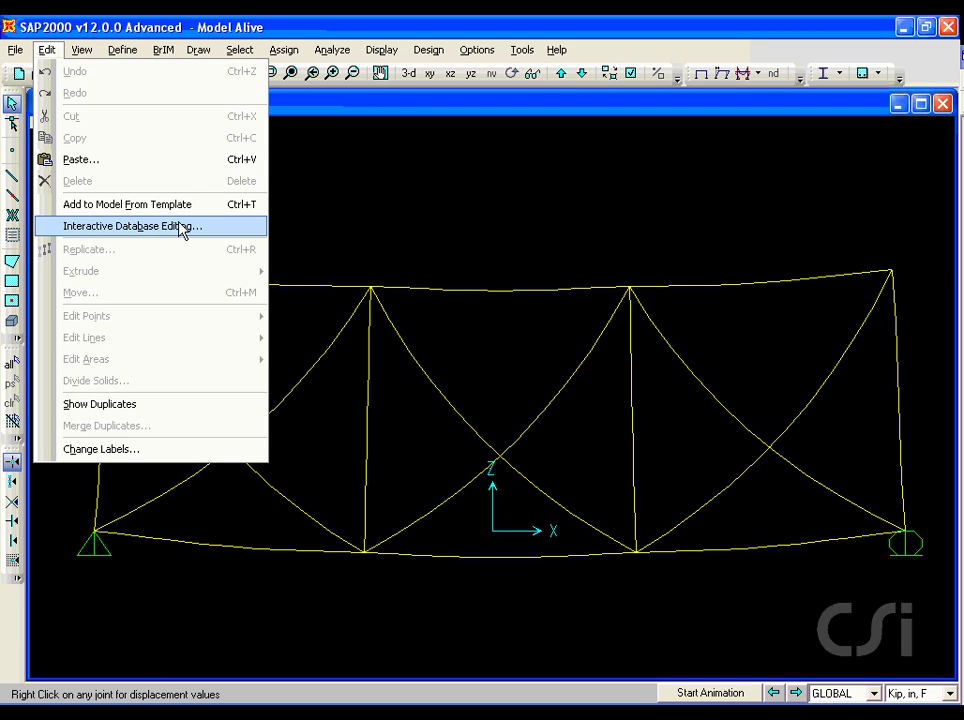
left_click(130, 227)
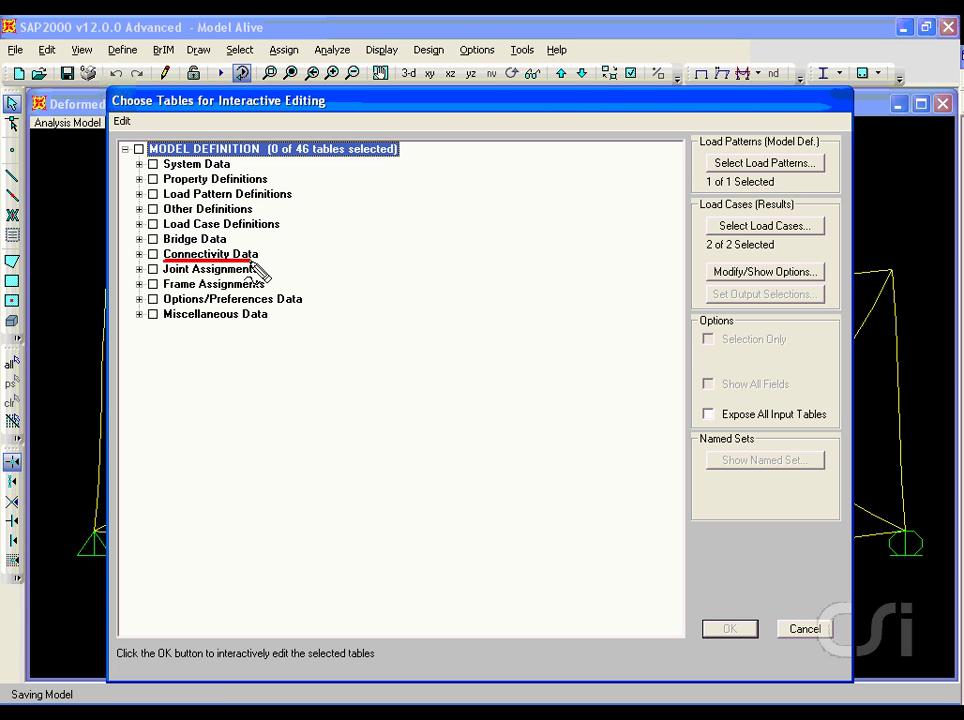
left_click(139, 254)
left_click(167, 284)
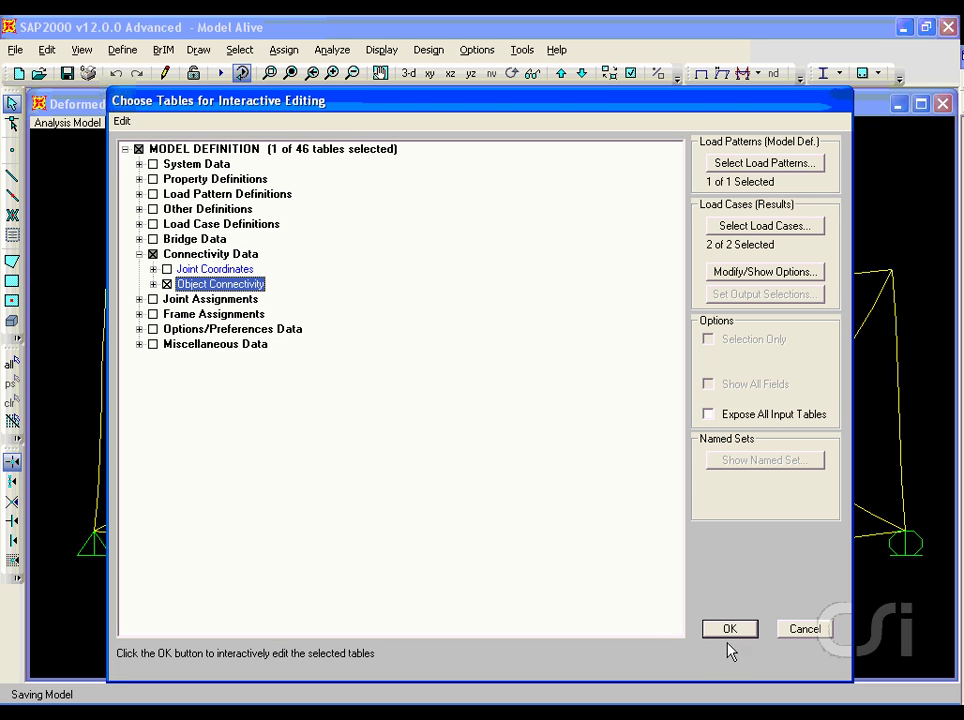
left_click(733, 630)
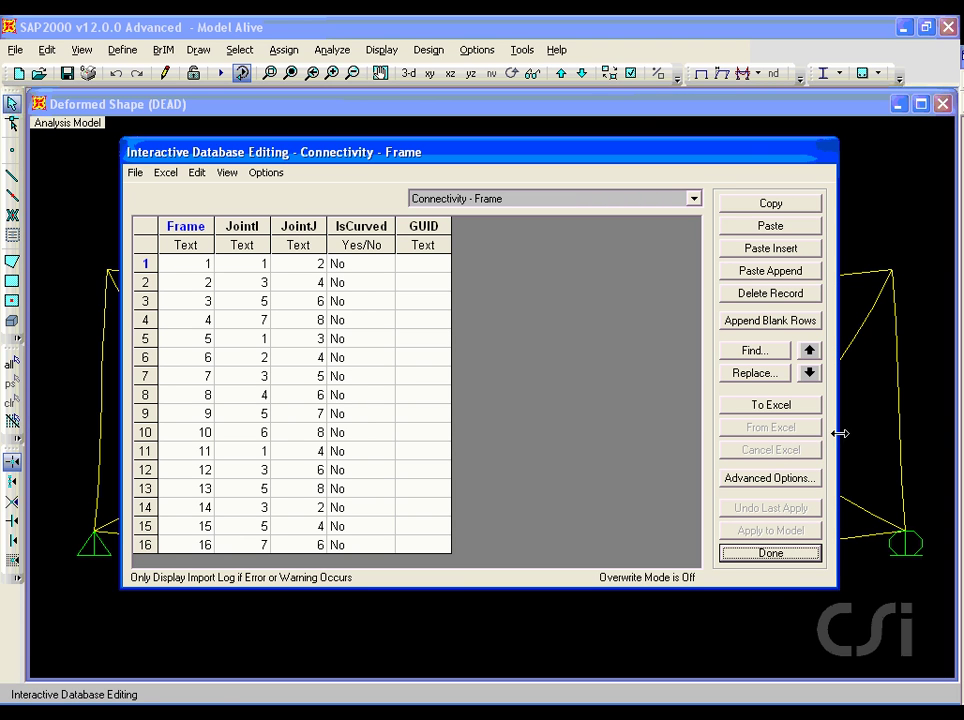
- Narrow the table window and move it off the truss, then delete the frame 13 record and apply it to the model
left_click_drag(837, 439, 621, 405)
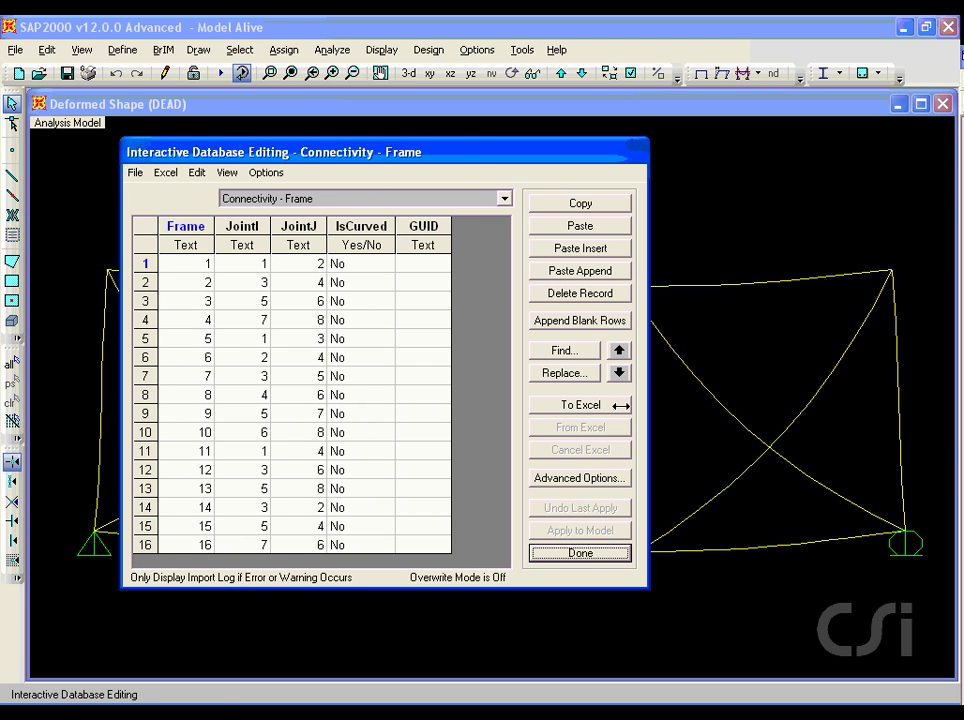
left_click_drag(456, 157, 378, 154)
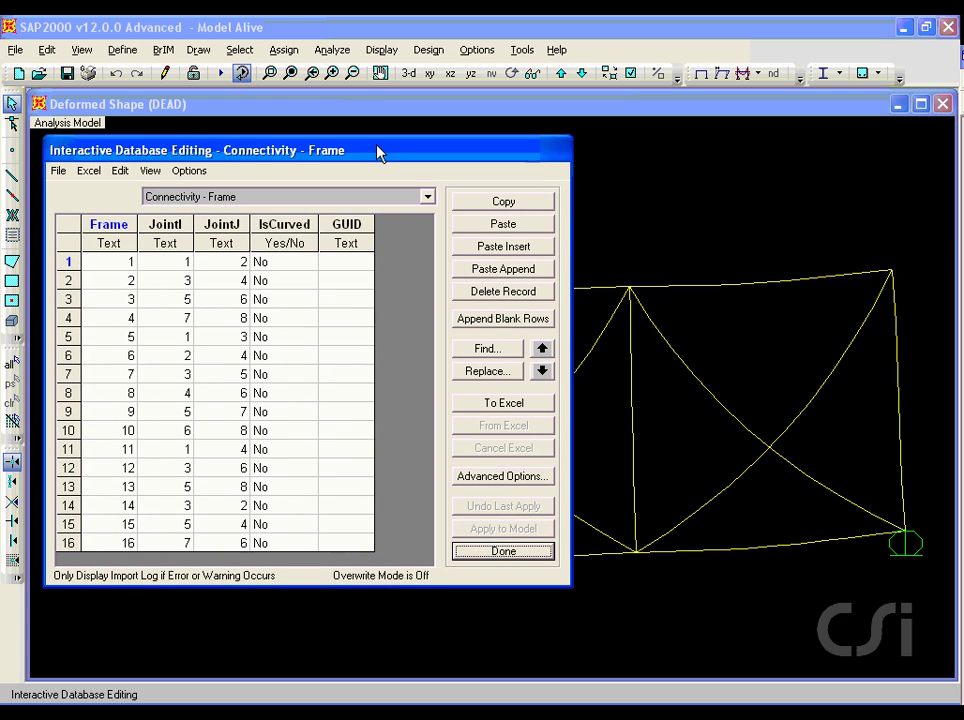
left_click(67, 485)
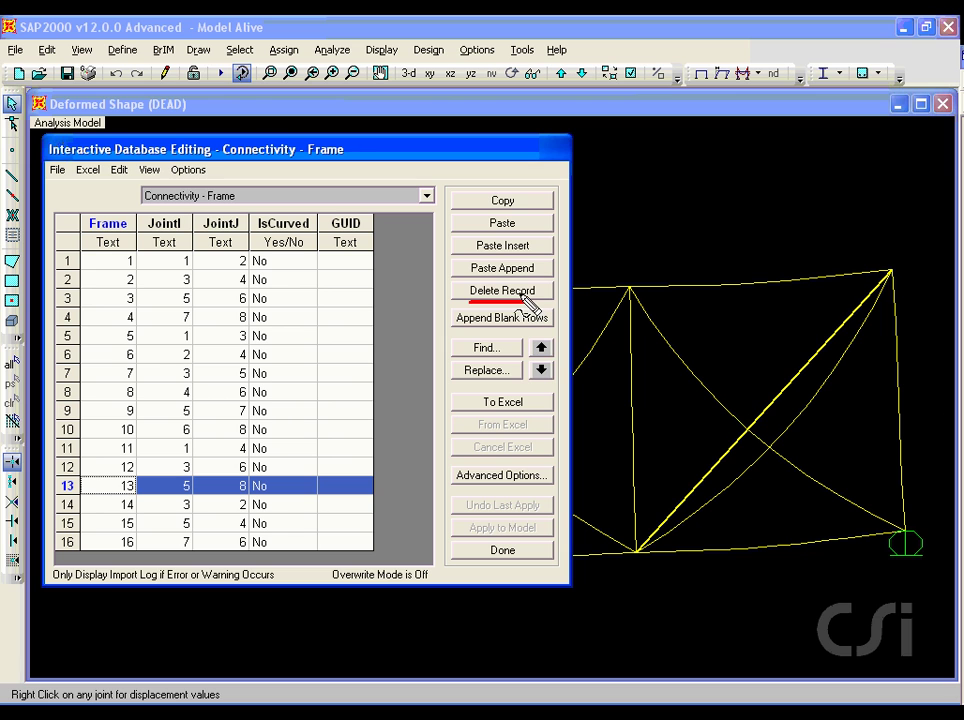
left_click(502, 291)
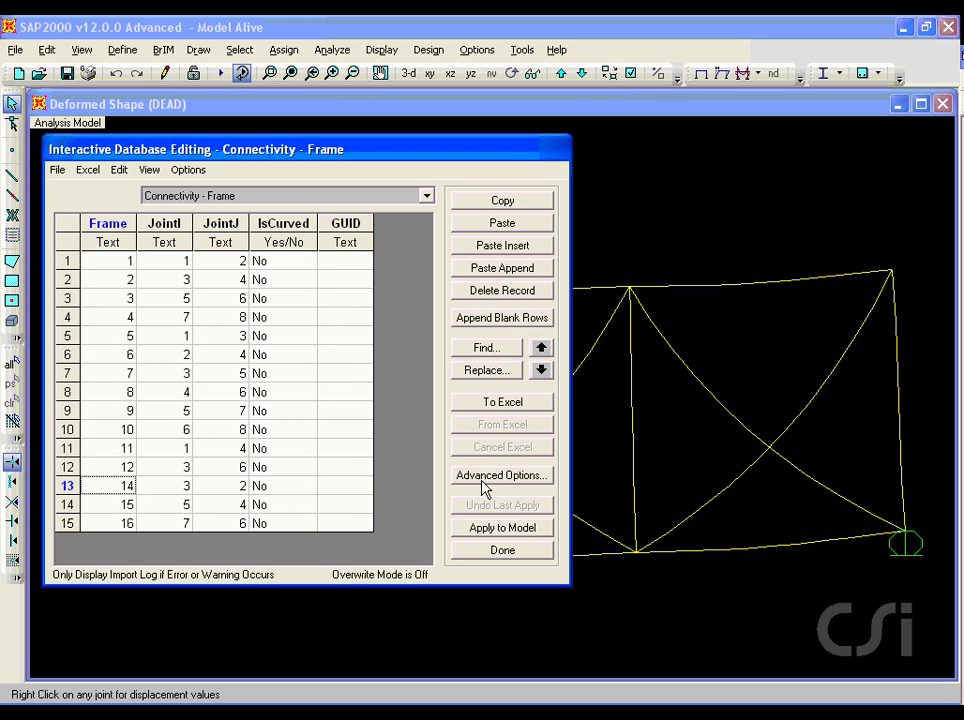
left_click(505, 528)
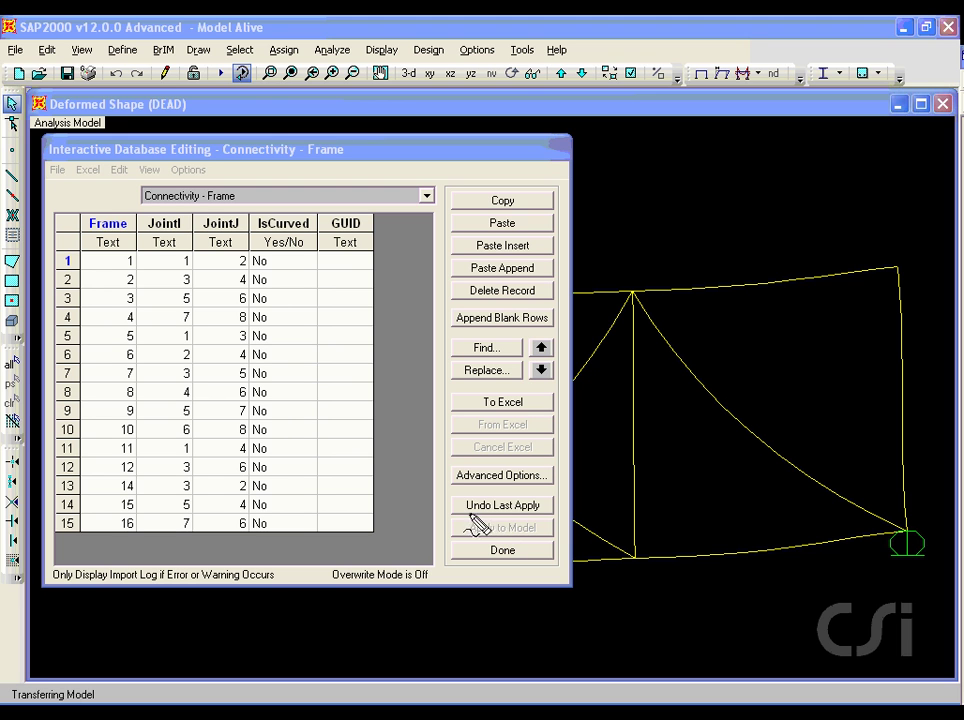
- Undo the last applied table change and finish the interactive database editing
left_click(514, 505)
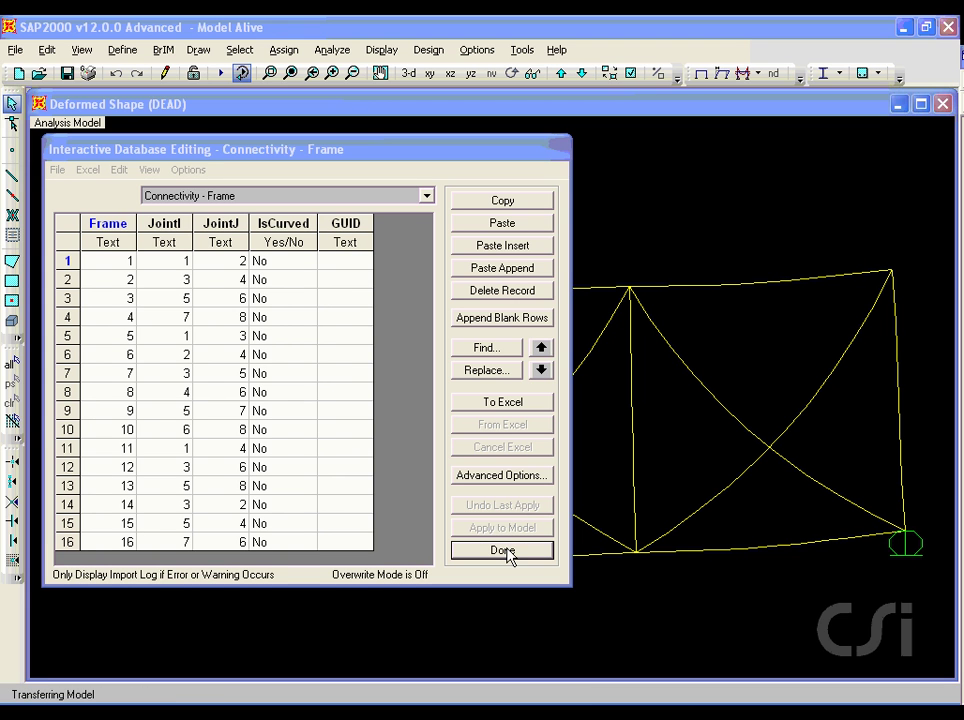
left_click(503, 550)
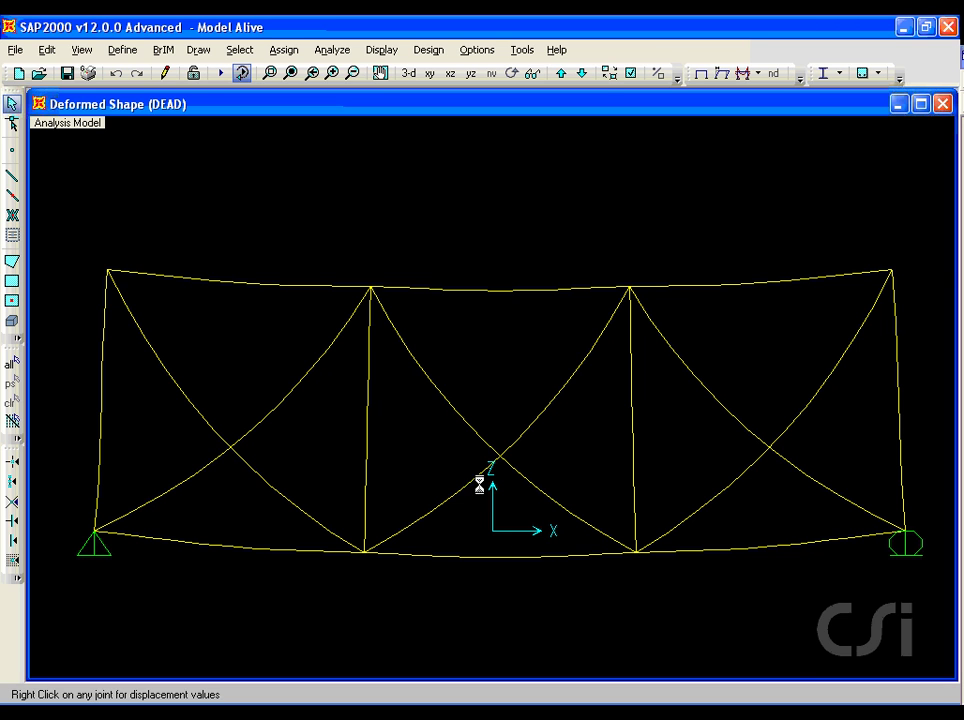
- Show the filled axial force diagram of the frames for the DEAD case with automatic scaling
left_click(380, 52)
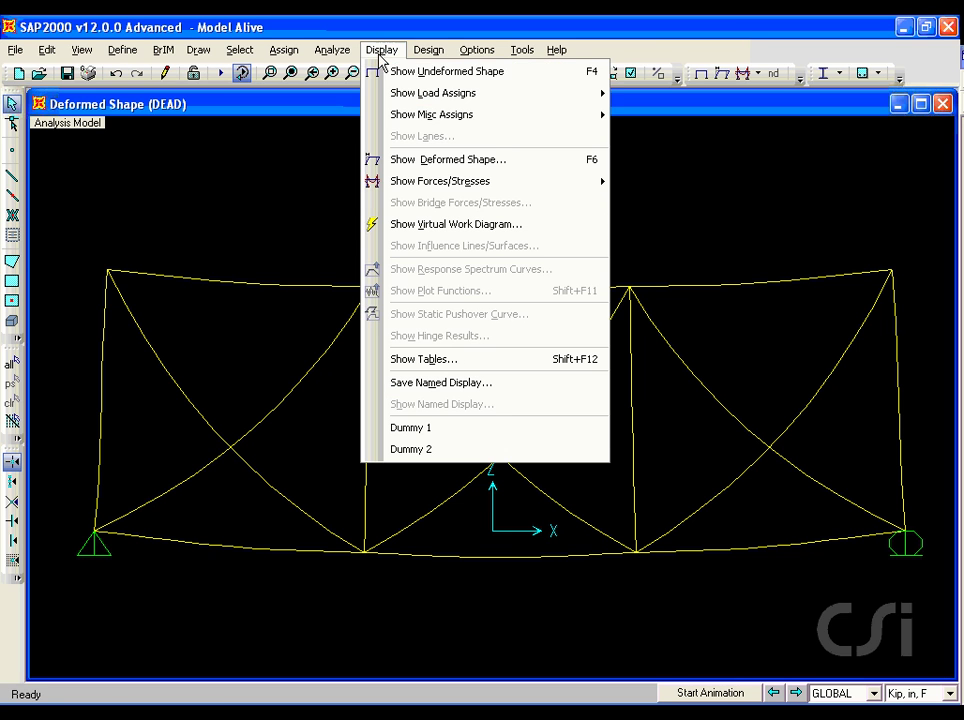
mouse_move(405, 179)
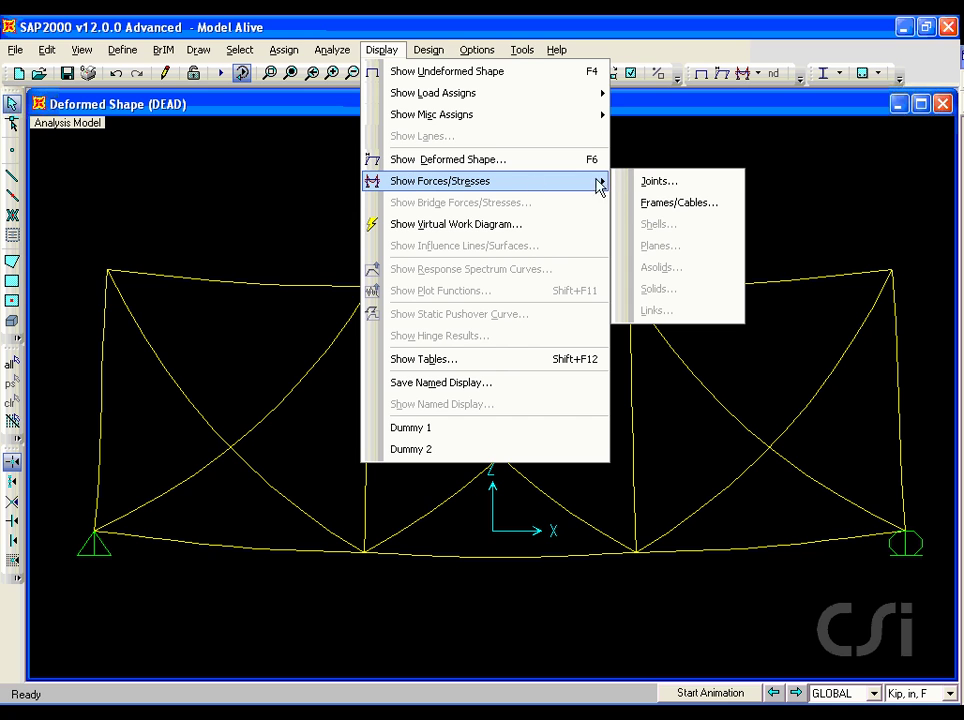
left_click(673, 205)
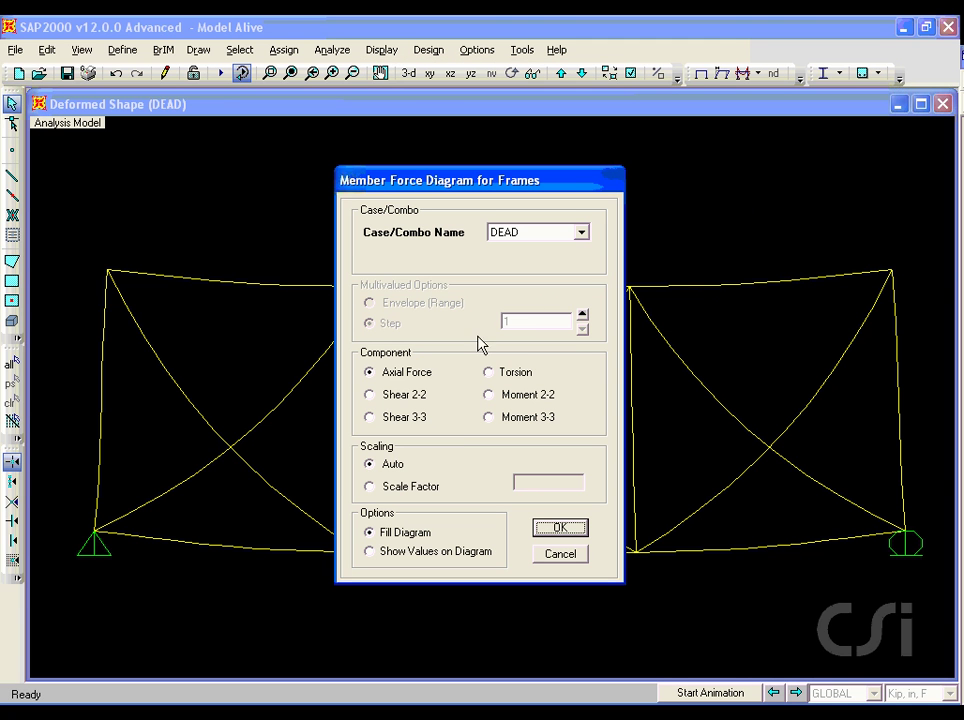
left_click(558, 528)
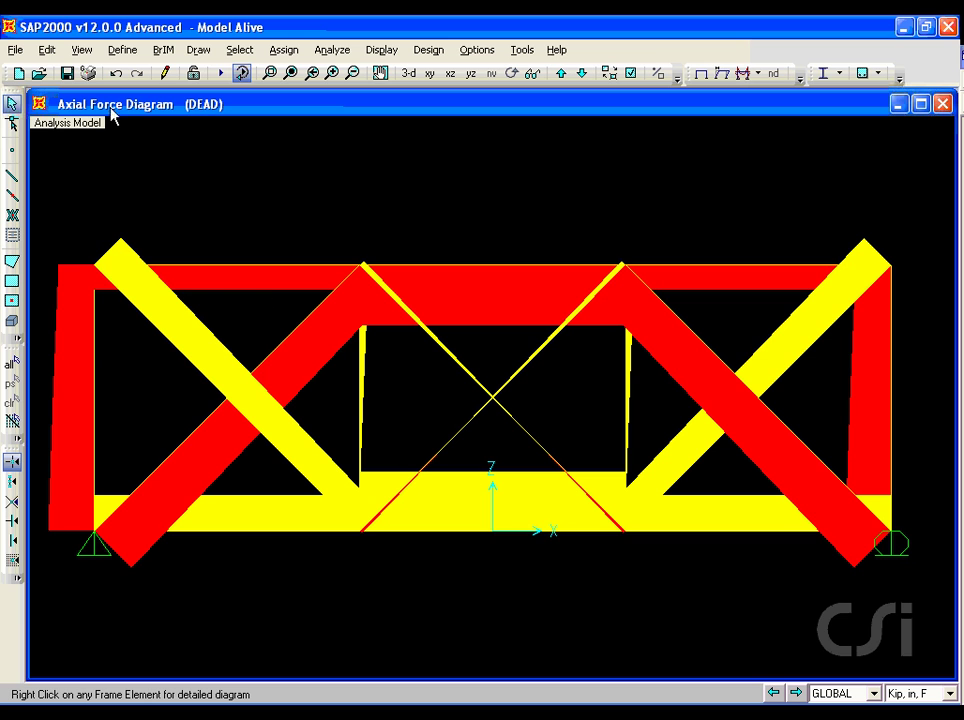
- Open the Joint Assignments tables for interactive database editing, with the Connectivity Data tables deselected
left_click(47, 50)
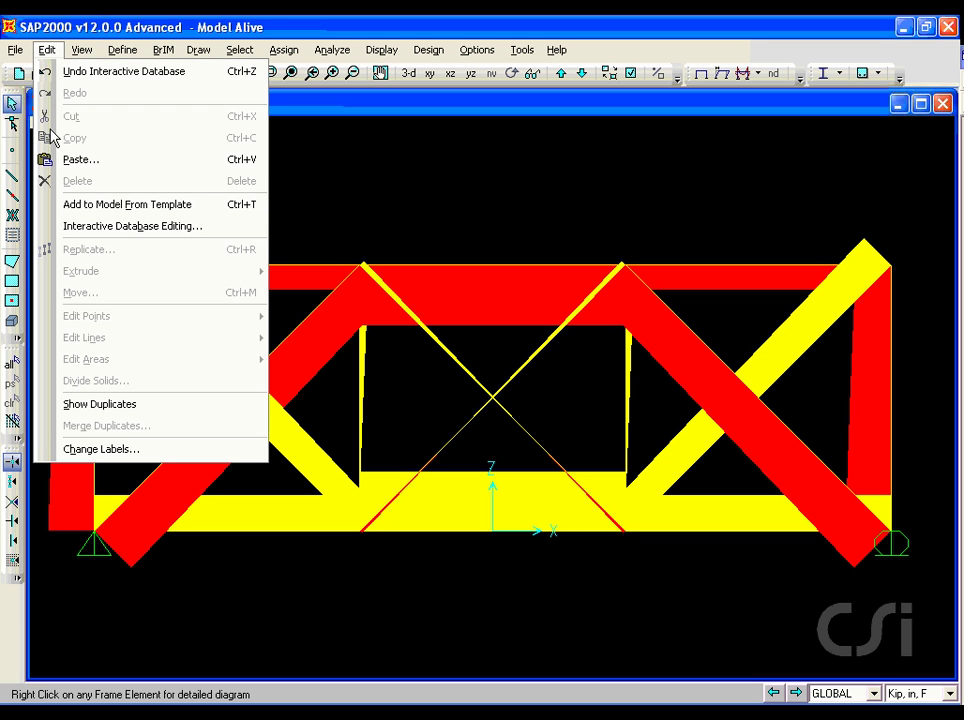
left_click(166, 229)
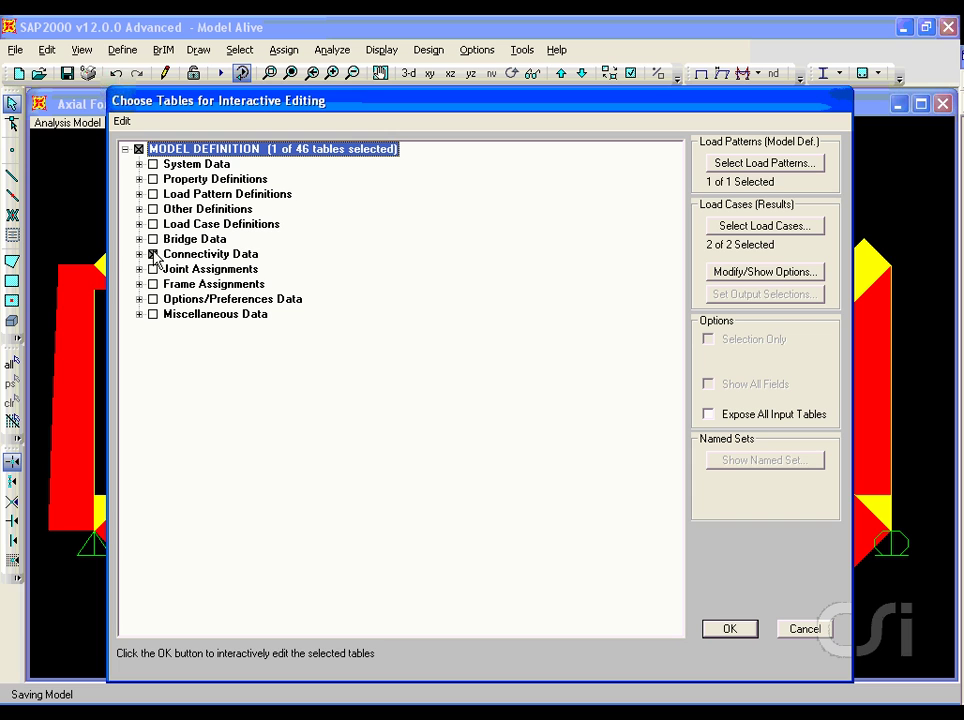
left_click(154, 256)
left_click(153, 255)
left_click(153, 269)
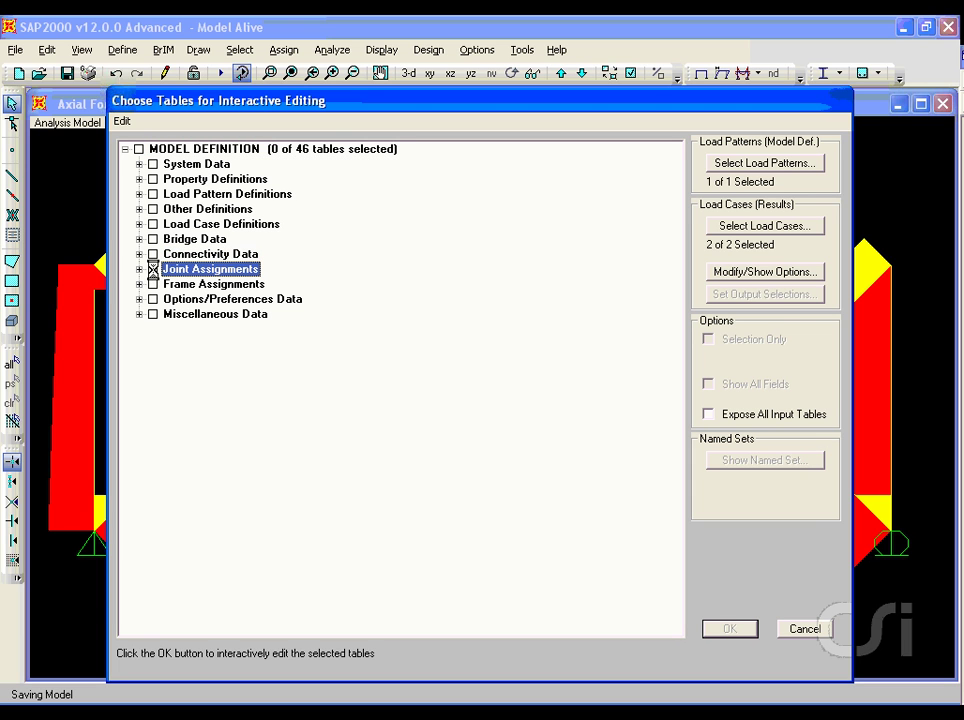
left_click(153, 269)
left_click(749, 632)
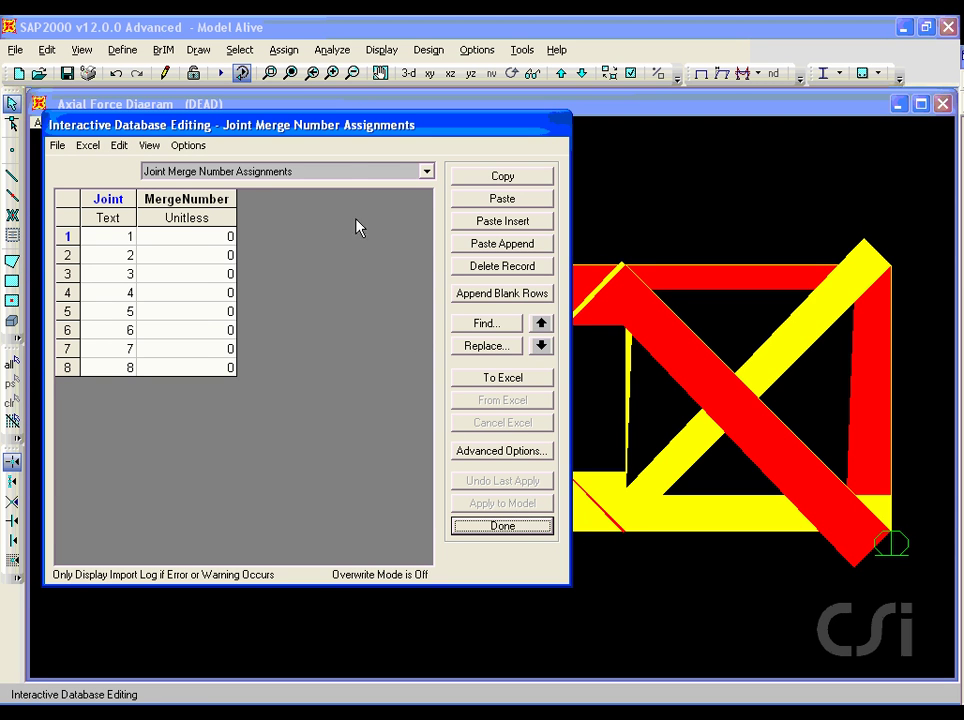
- Move the table window further off the truss and switch it to the Joint Restraint Assignments table
left_click_drag(344, 125, 322, 135)
left_click(288, 182)
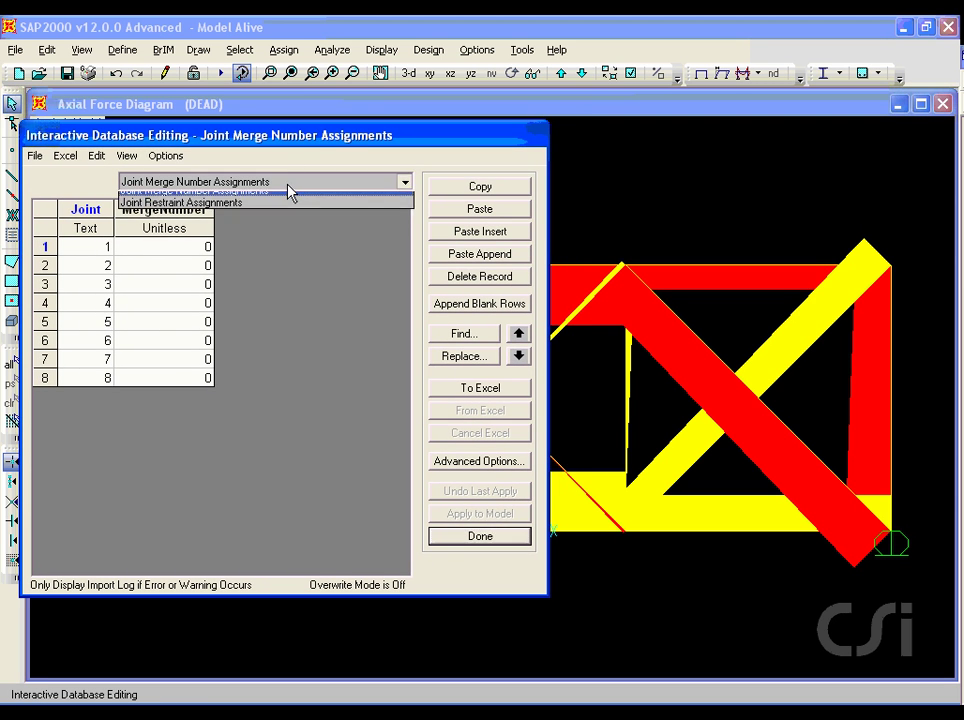
left_click(222, 211)
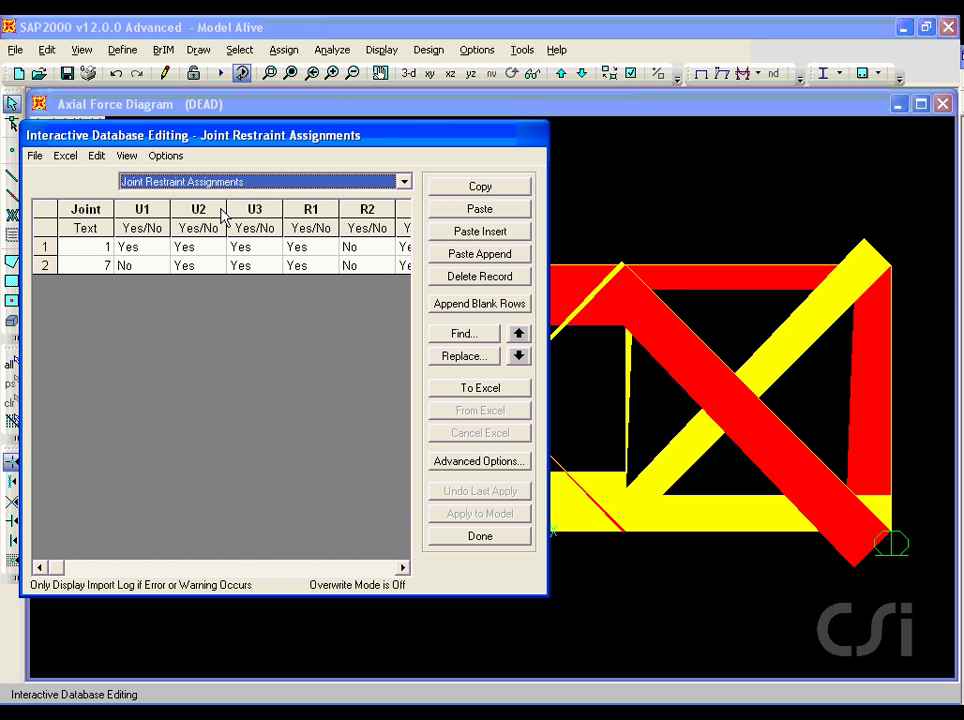
- Insert a copy of the joint 7 restraint record, change its joint to 5, and apply it to the model
left_click(45, 266)
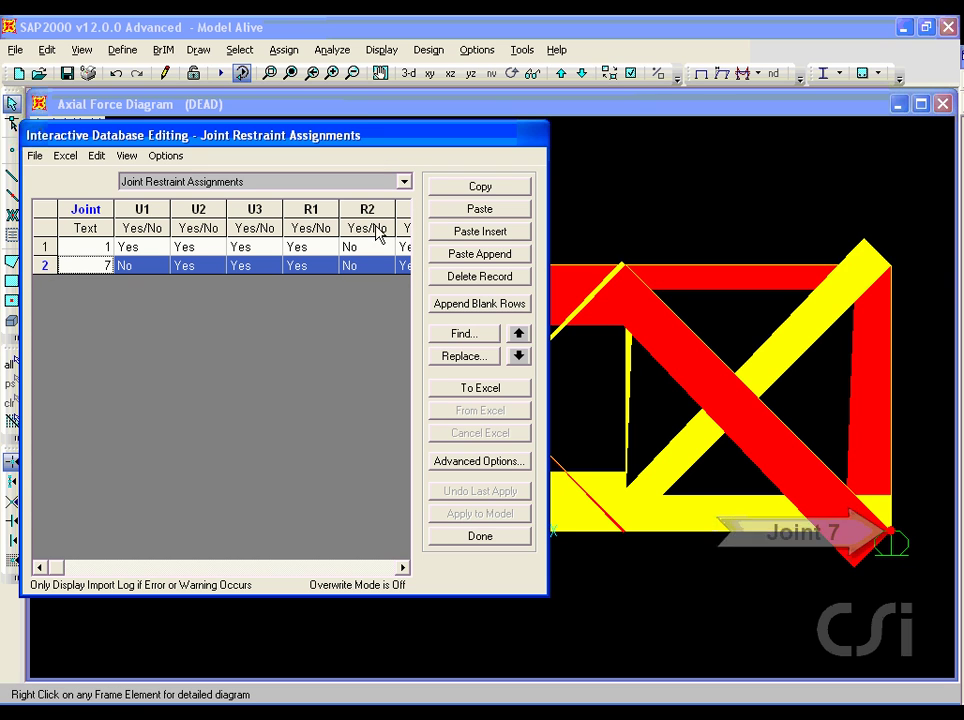
left_click(466, 190)
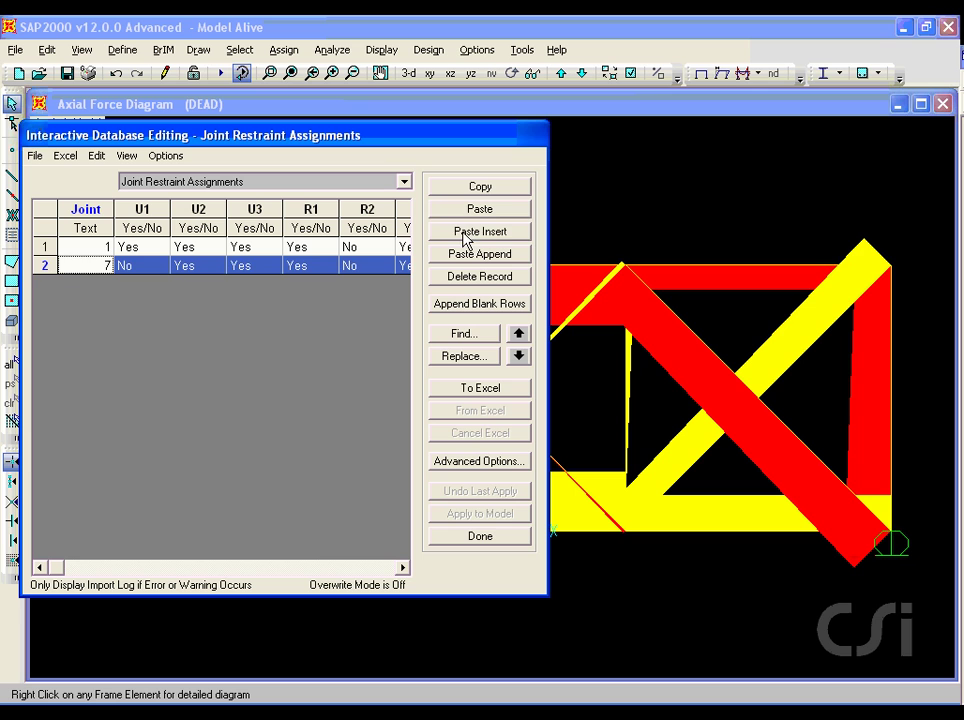
left_click(465, 233)
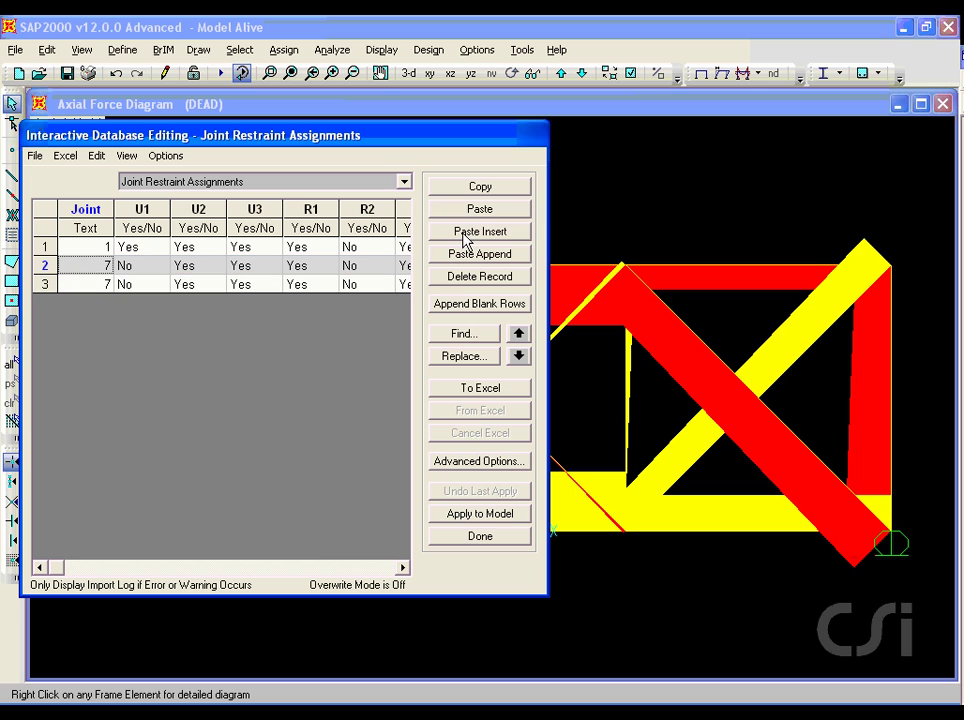
left_click(105, 284)
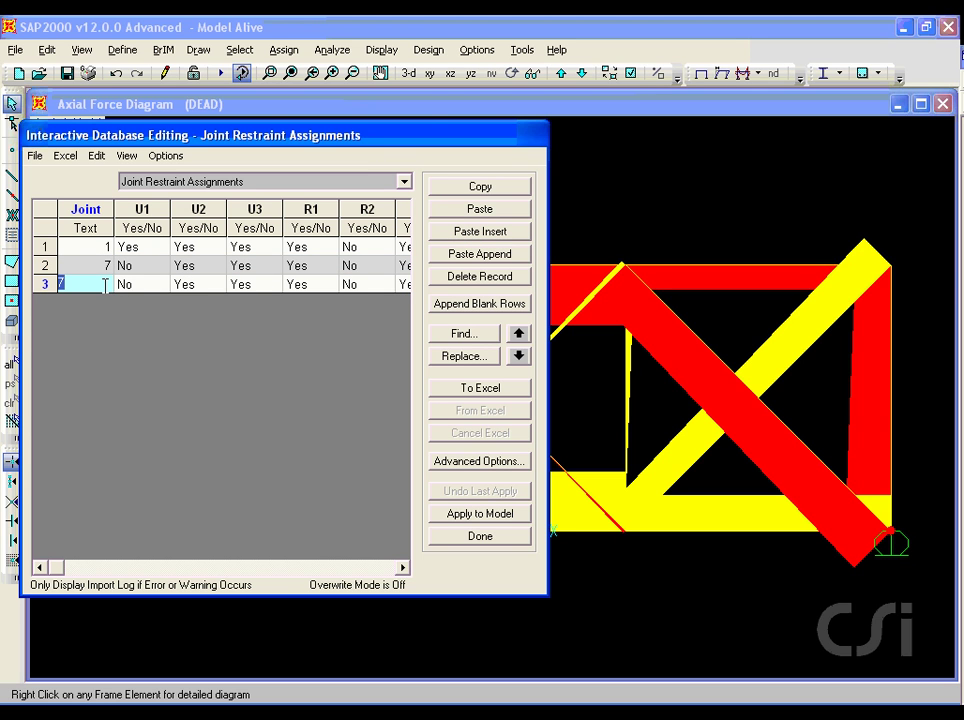
type("5")
left_click(463, 518)
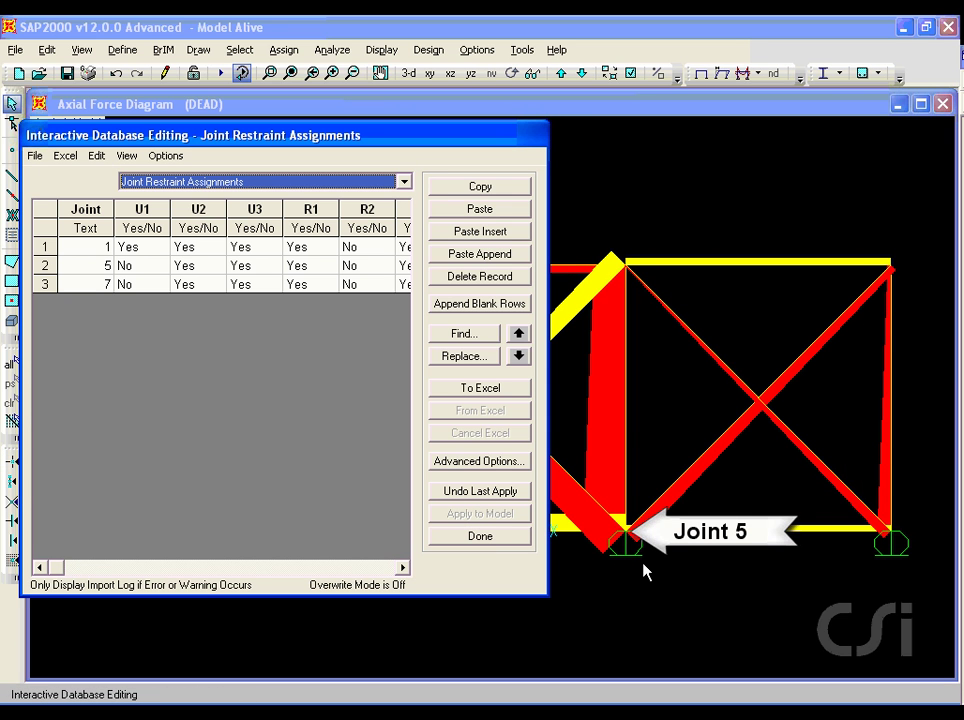
- Undo the last applied joint restraint change, finishing the interactive database editing, and save the model
left_click(486, 493)
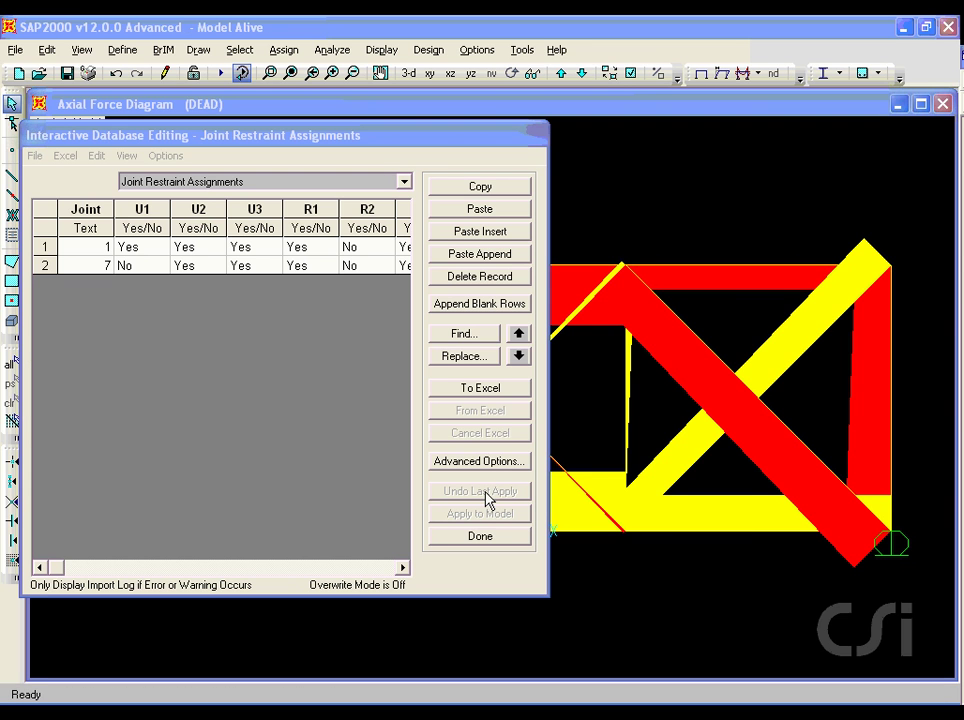
left_click(479, 539)
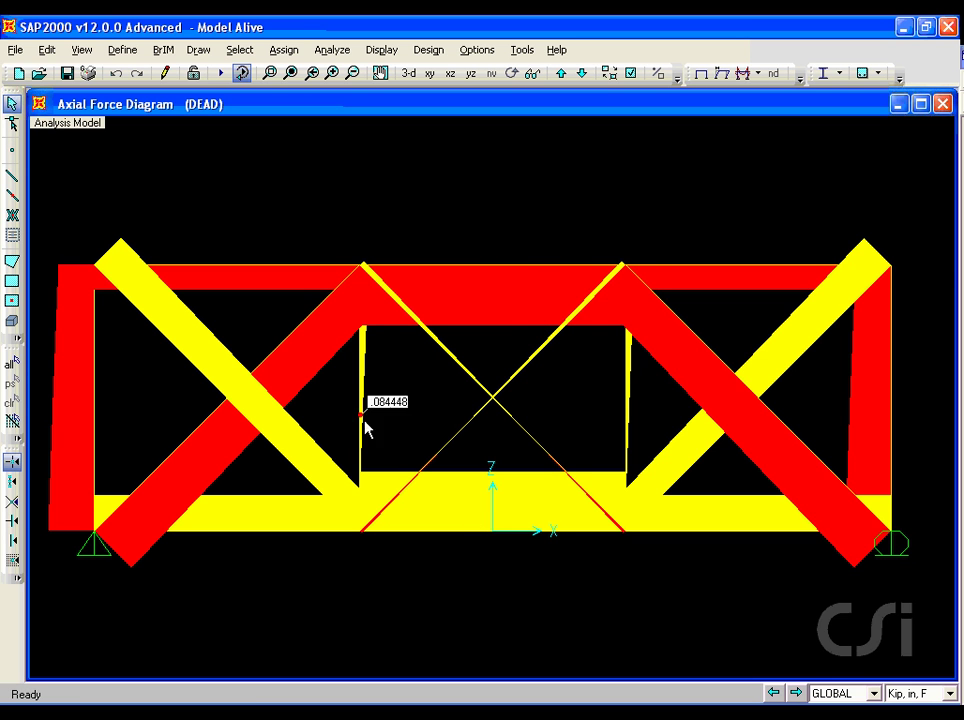
left_click(68, 77)
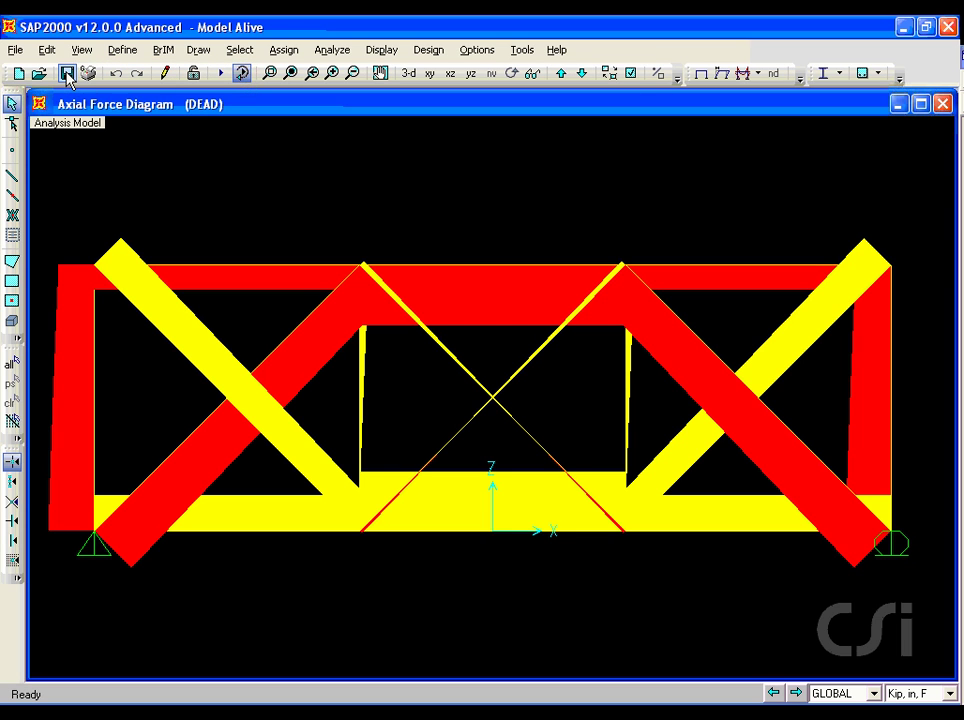